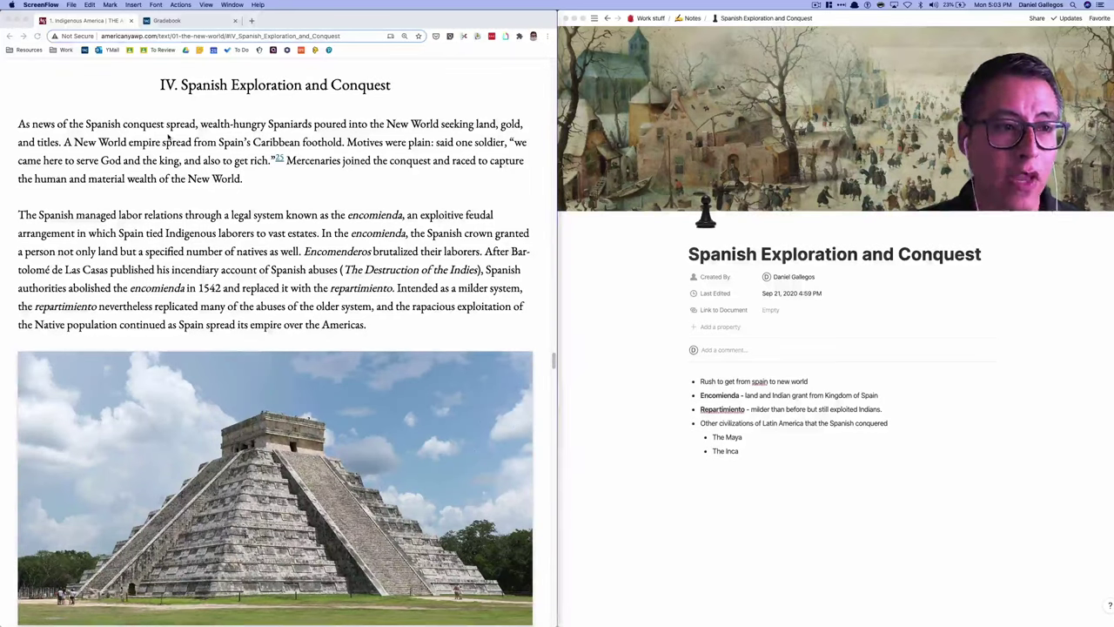
Select the textbook's opening sentence about Spaniards seeking wealth in the new world
{"action": "left_click", "coordinate": [57, 129]}
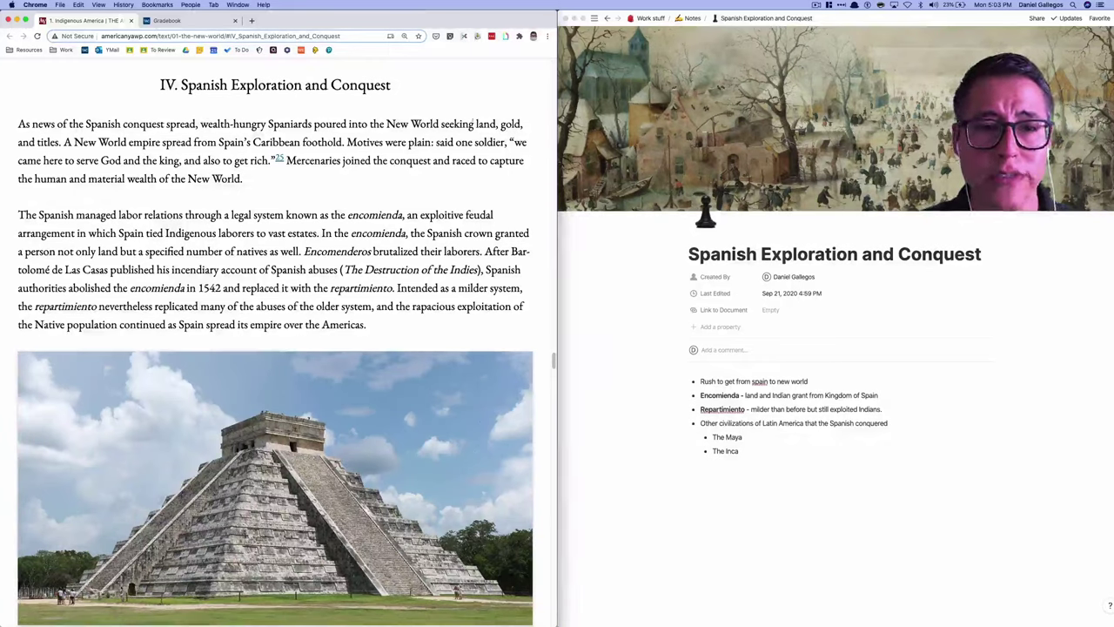
{"action": "left_click_drag", "start_coordinate": [61, 143], "coordinate": [17, 125]}
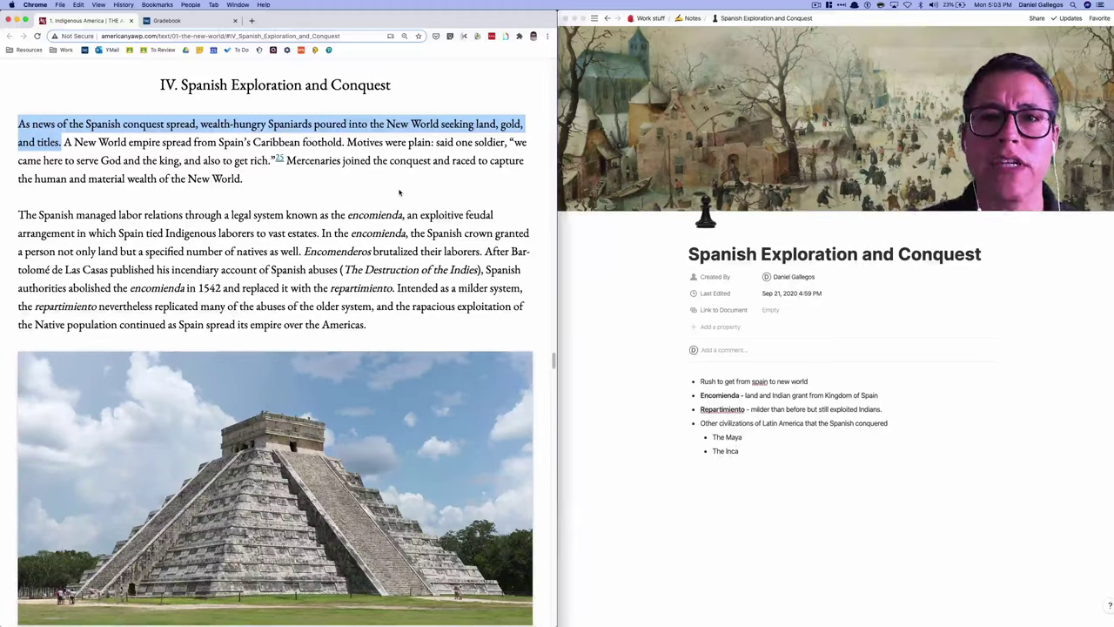
{"action": "left_click", "coordinate": [749, 387]}
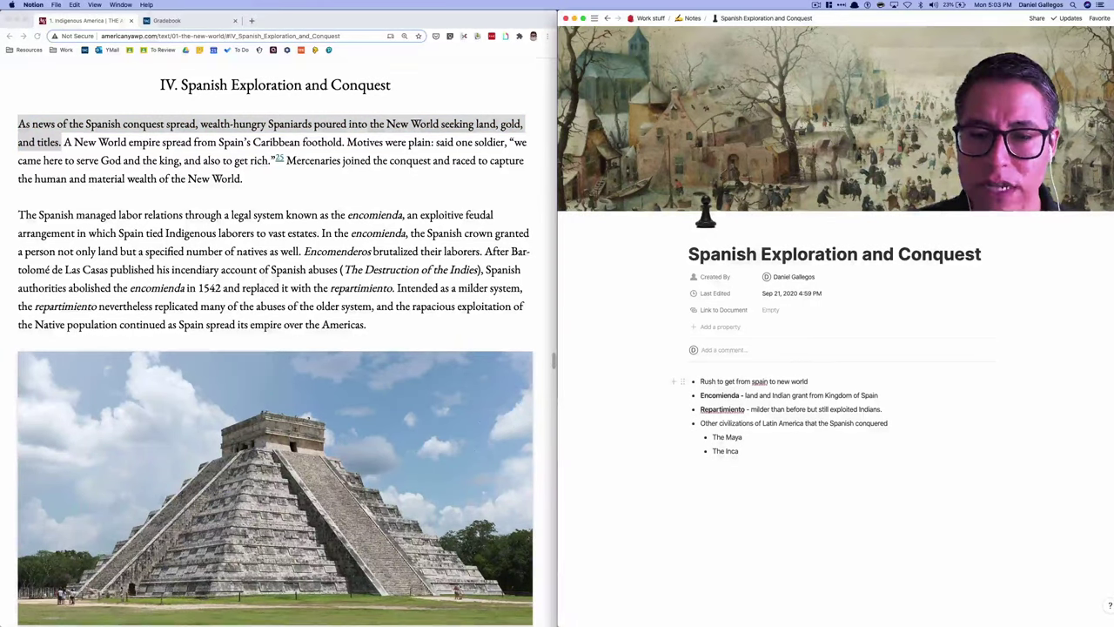
Correct 'spain' to 'Spain' in the first bullet, then select the article's encomienda labor sentence
{"action": "left_click", "coordinate": [762, 381]}
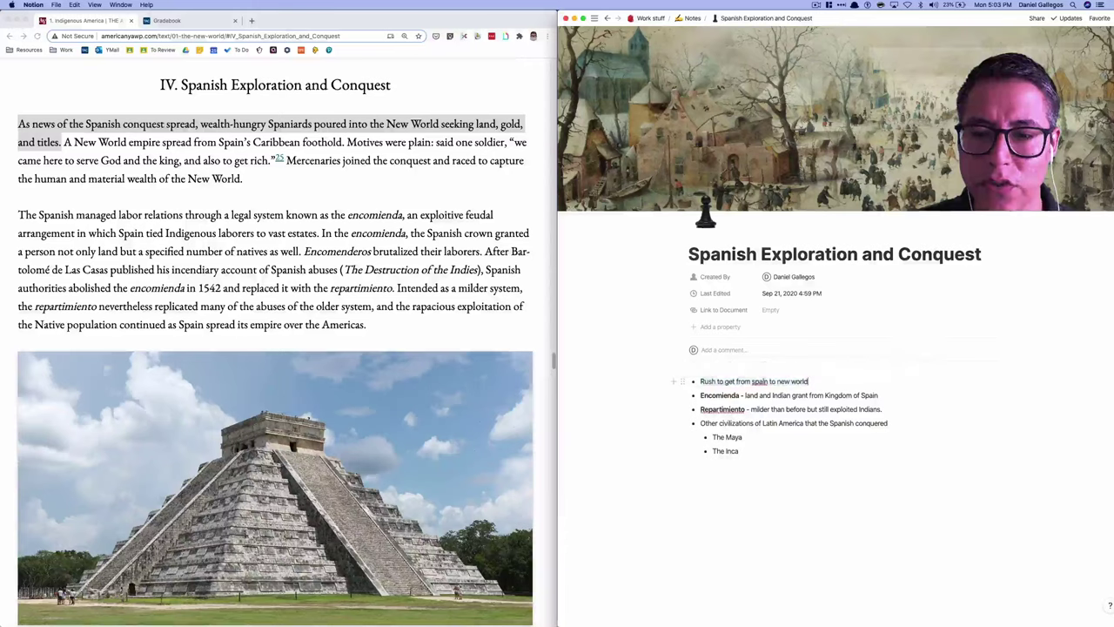
{"action": "right_click", "coordinate": [760, 381]}
{"action": "left_click", "coordinate": [766, 390]}
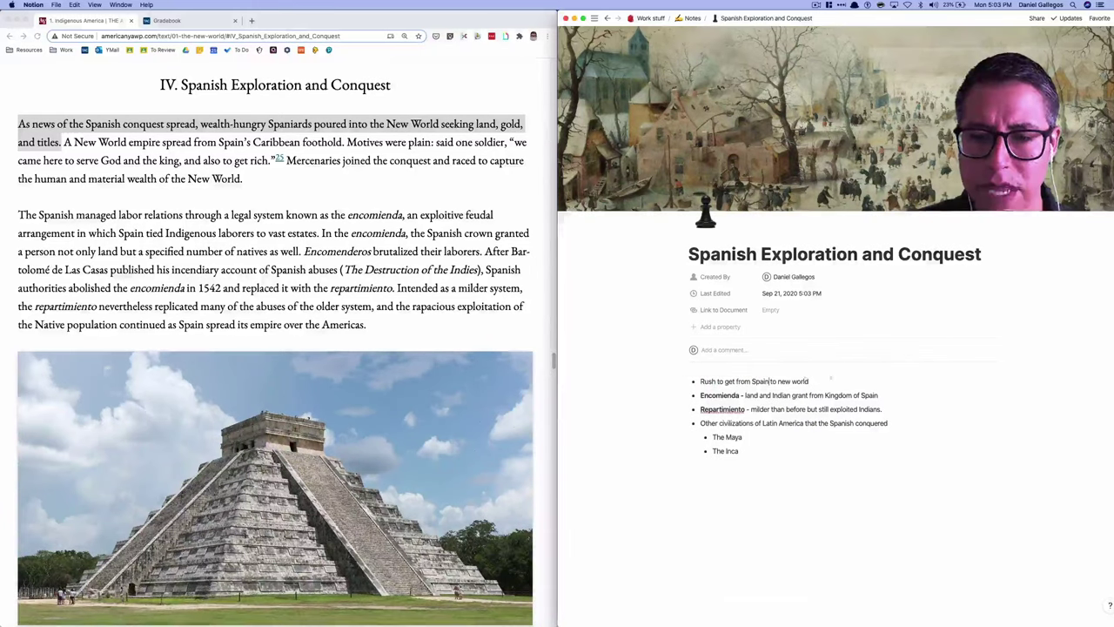
{"action": "left_click", "coordinate": [104, 233]}
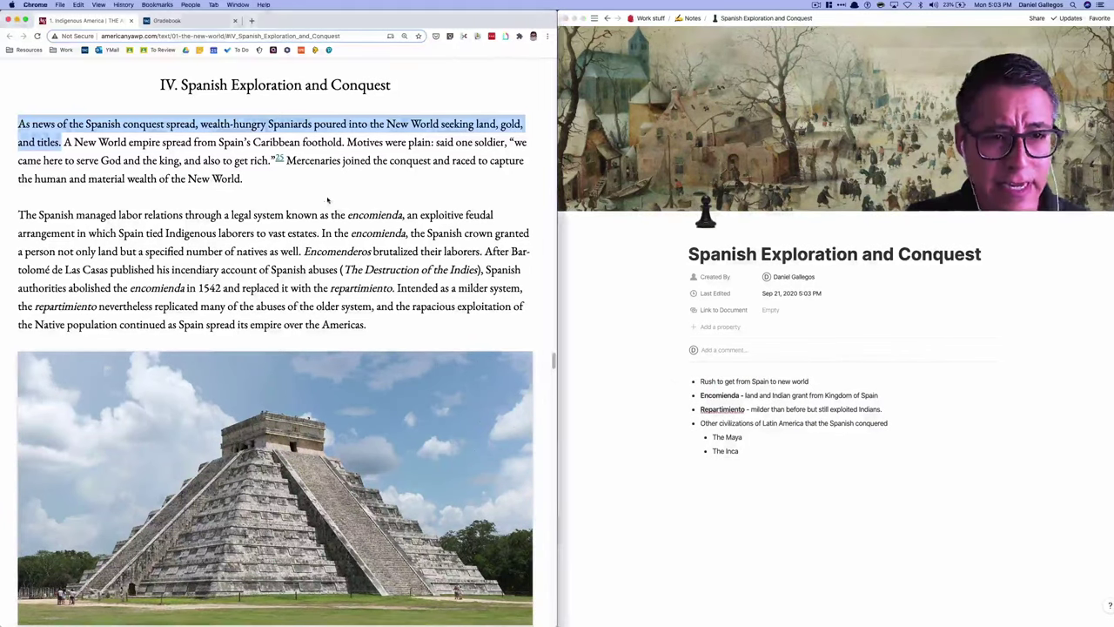
{"action": "left_click_drag", "start_coordinate": [17, 214], "coordinate": [320, 233]}
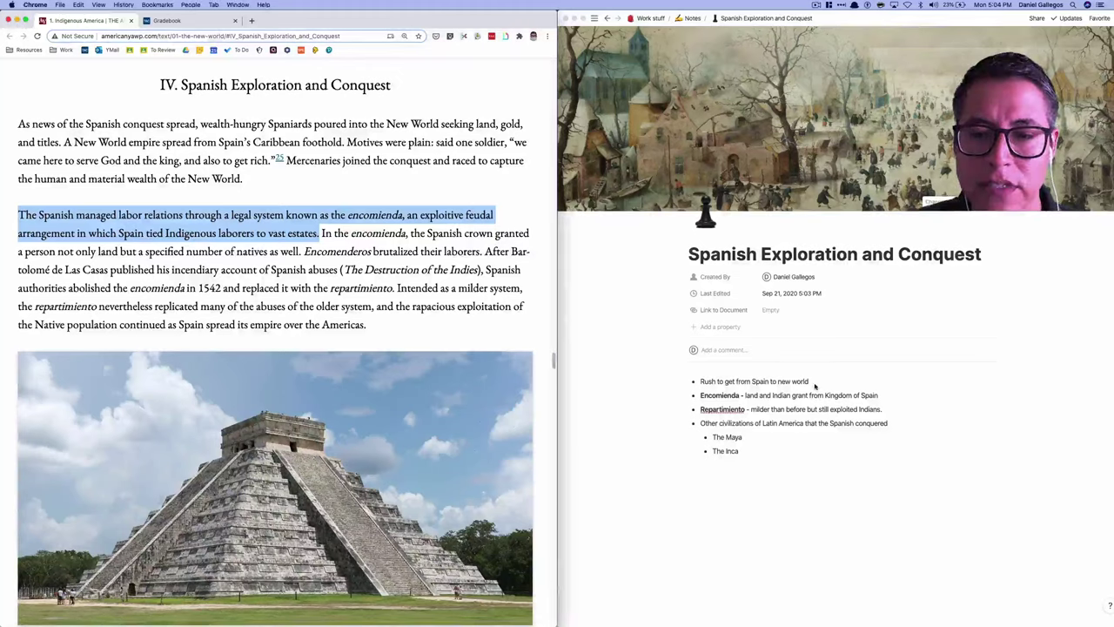
Add a Heading 1 block titled 'Economic' below the first bullet using /head
{"action": "left_click", "coordinate": [814, 386]}
{"action": "key", "text": "Return"}
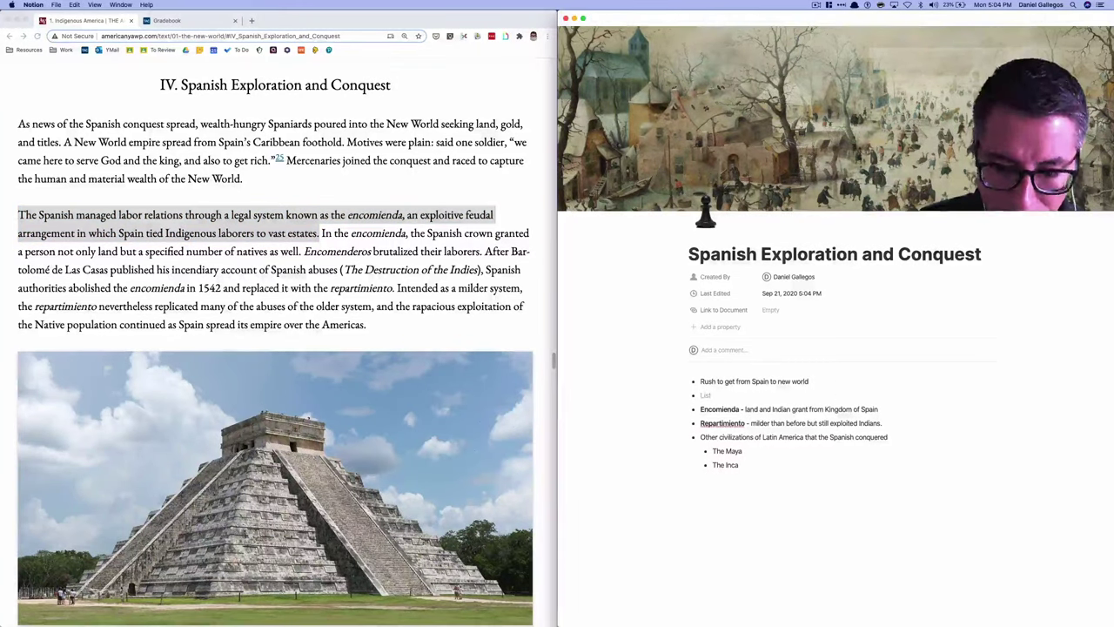
{"action": "type", "text": "/head"}
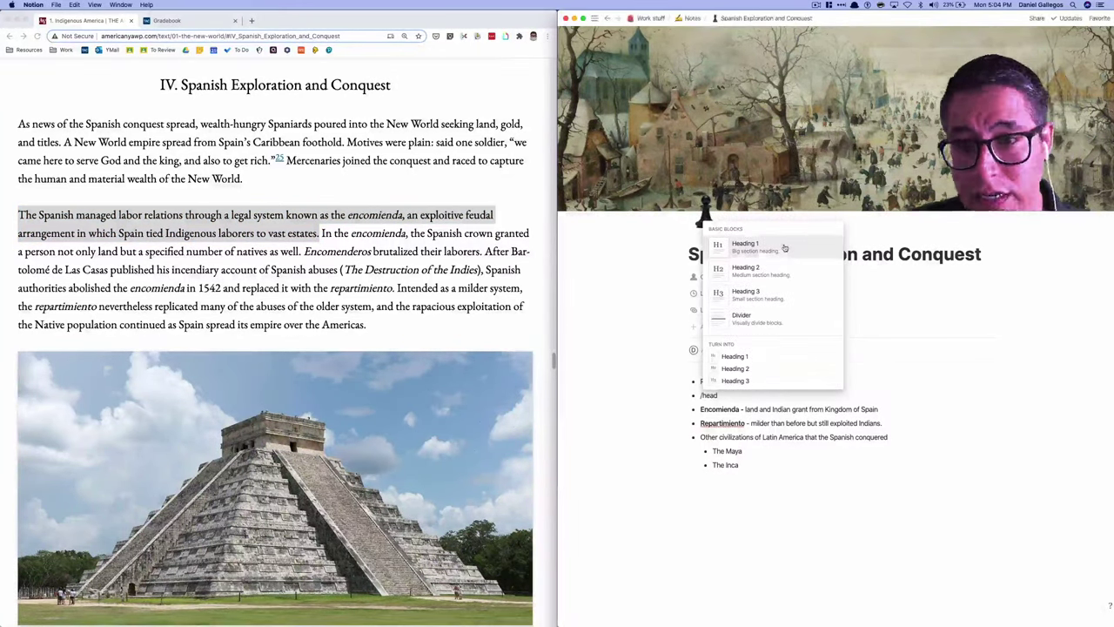
{"action": "key", "text": "Return"}
{"action": "type", "text": "Economic"}
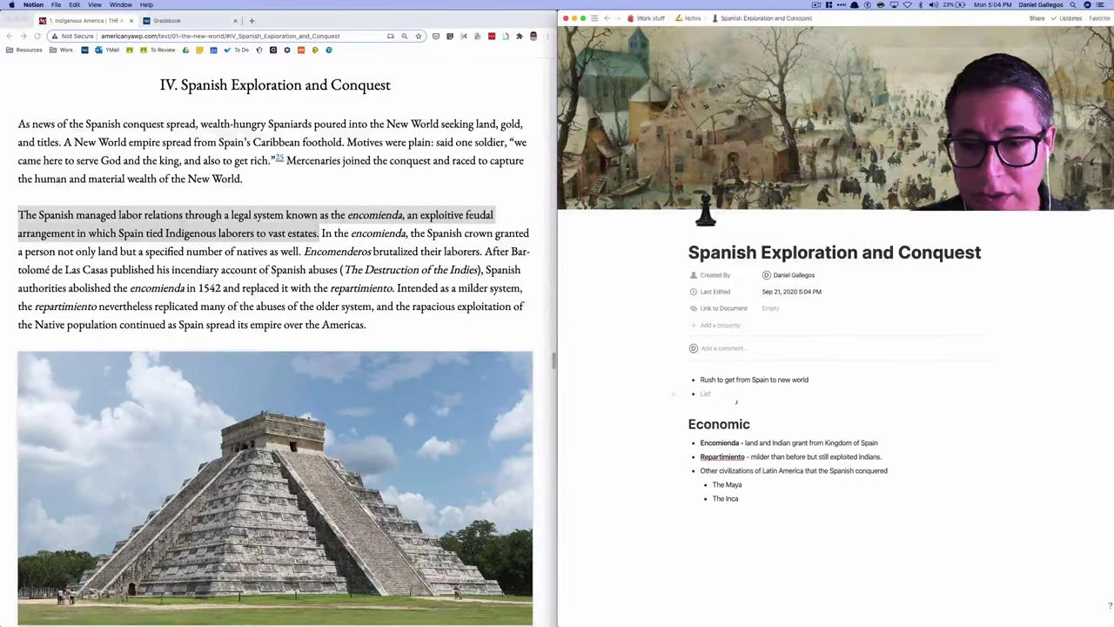
{"action": "key", "text": "BackSpace"}
{"action": "key", "text": "BackSpace"}
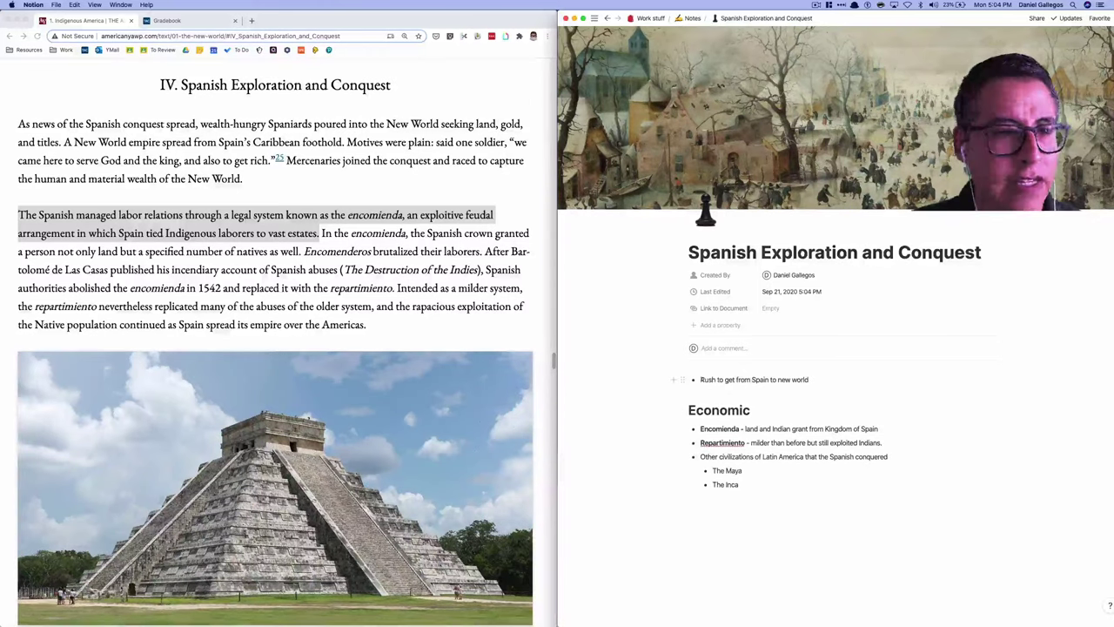
Move the 'Rush to get from Spain to new world' bullet beneath the Economic heading
{"action": "left_click_drag", "start_coordinate": [701, 380], "coordinate": [809, 381]}
{"action": "left_click_drag", "start_coordinate": [683, 380], "coordinate": [687, 417]}
{"action": "left_click", "coordinate": [730, 396]}
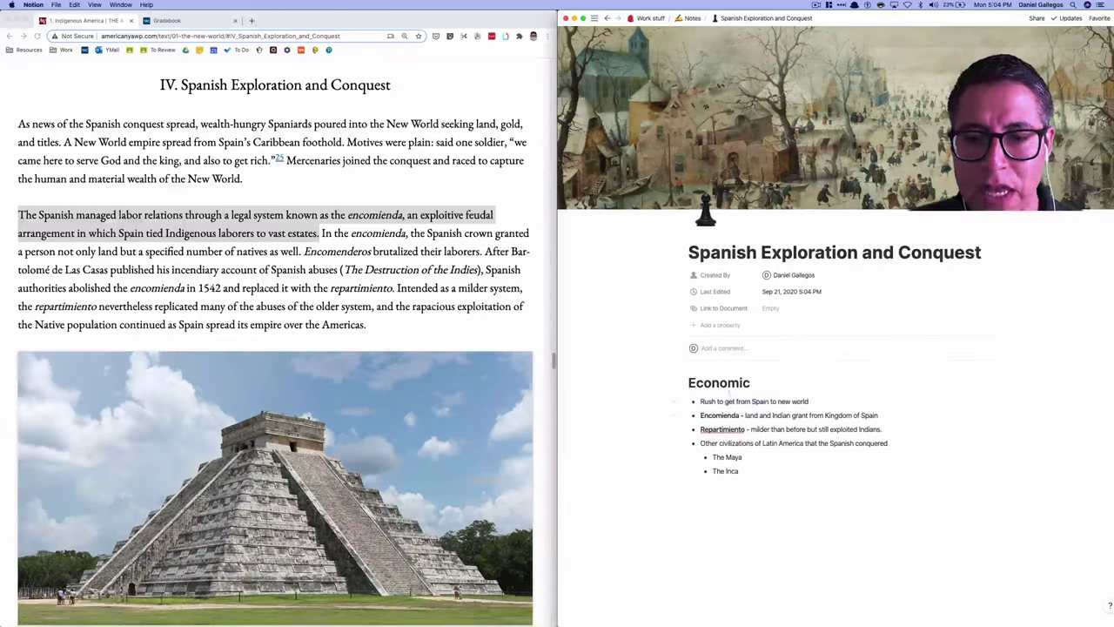
{"action": "key", "text": "Down"}
{"action": "key", "text": "Down"}
{"action": "key", "text": "Down"}
{"action": "key", "text": "Down"}
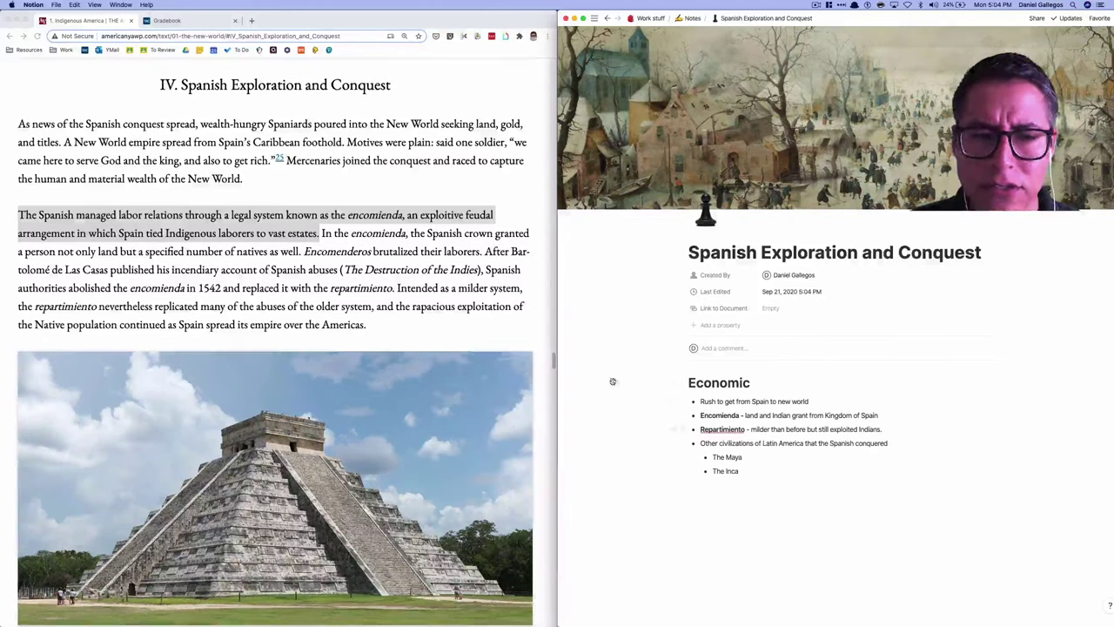
Scroll the textbook article down and select the sentence about the Aztecs' rise to empire
{"action": "scroll", "coordinate": [237, 291], "scroll_direction": "down", "scroll_amount": 10}
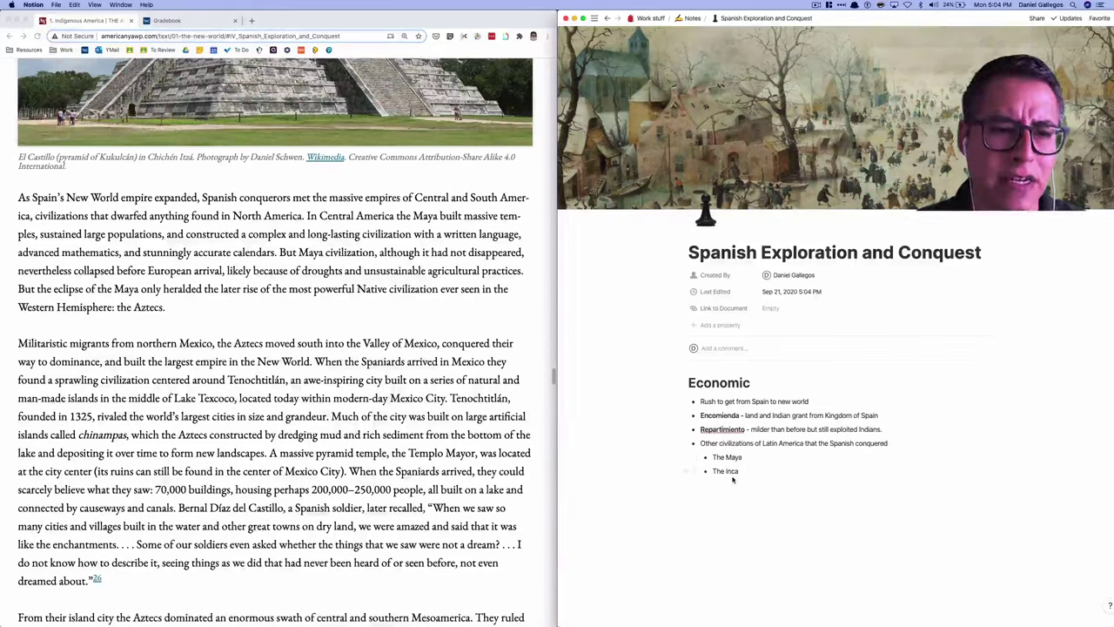
{"action": "scroll", "coordinate": [319, 391], "scroll_direction": "down", "scroll_amount": 3}
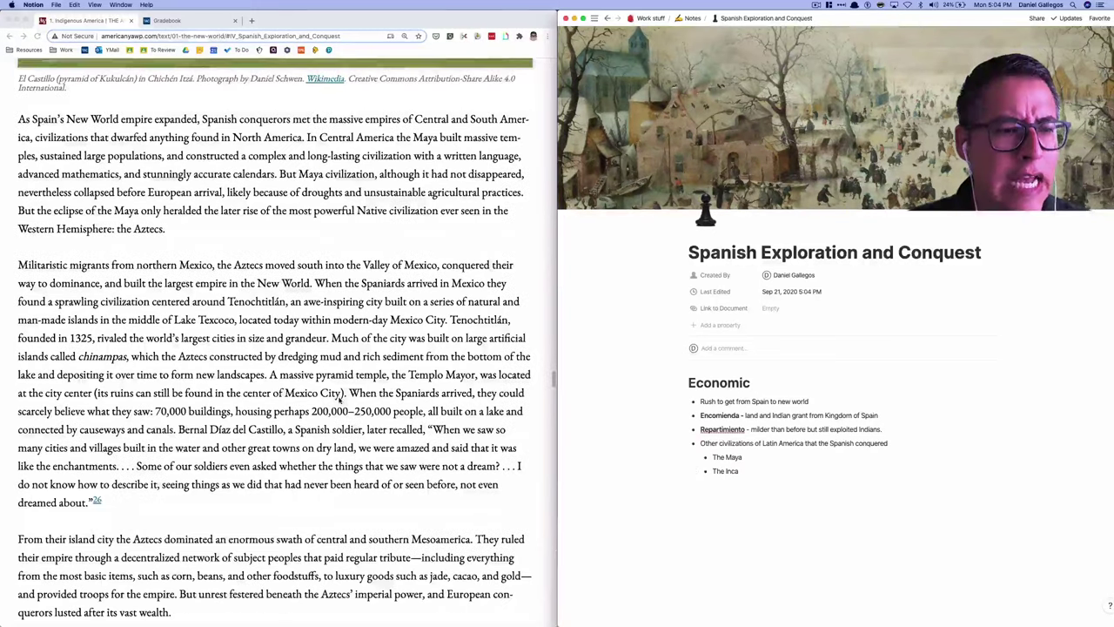
{"action": "left_click", "coordinate": [18, 206]}
{"action": "left_click_drag", "start_coordinate": [18, 206], "coordinate": [312, 224]}
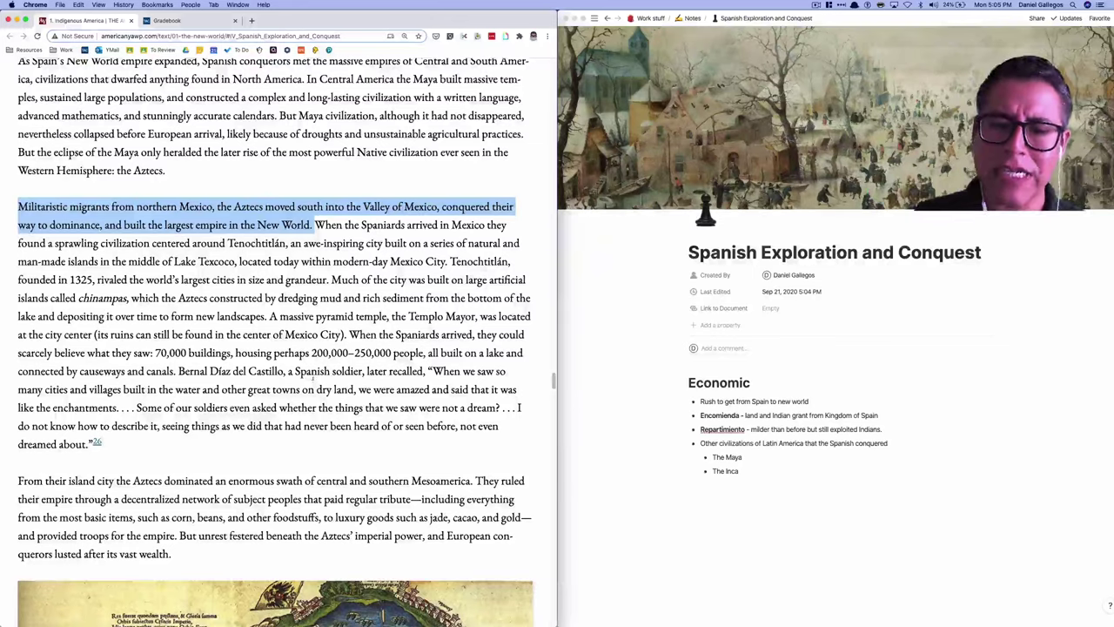
Scroll further to the Tenochtitlan map and select the sentence 'From their island city the Aztecs dominated…'
{"action": "scroll", "coordinate": [370, 464], "scroll_direction": "down", "scroll_amount": 2}
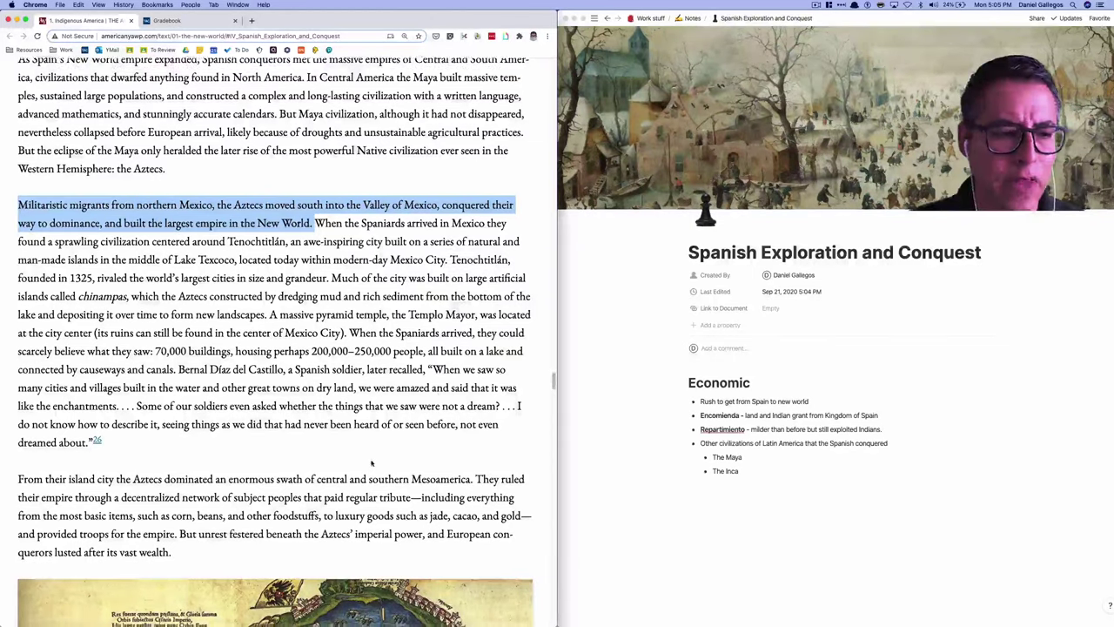
{"action": "scroll", "coordinate": [371, 462], "scroll_direction": "down", "scroll_amount": 10}
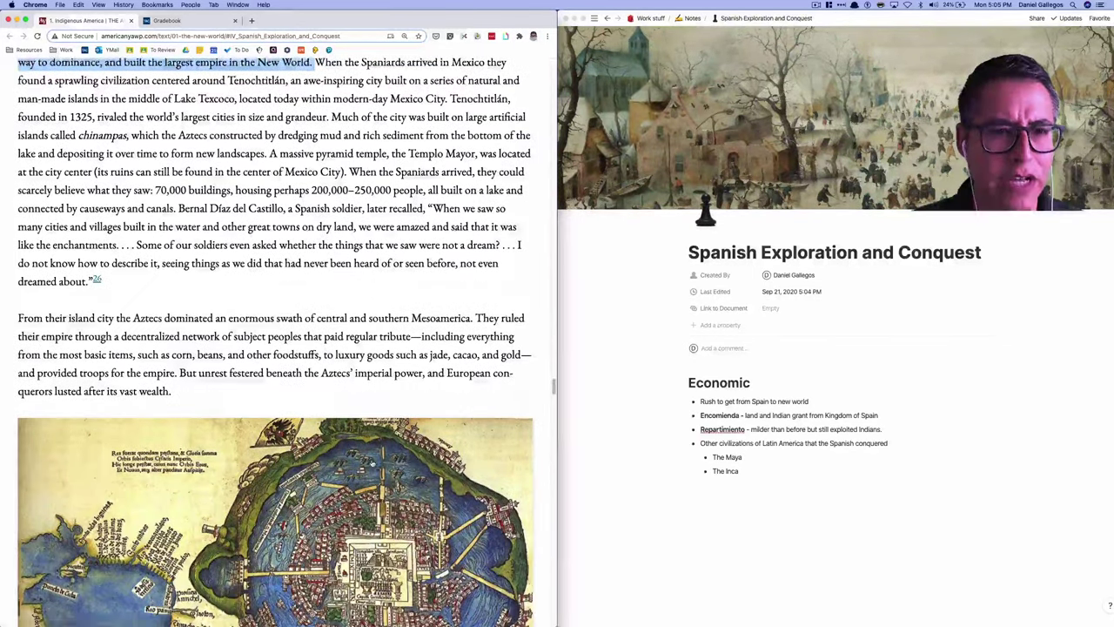
{"action": "scroll", "coordinate": [276, 341], "scroll_direction": "down", "scroll_amount": 3}
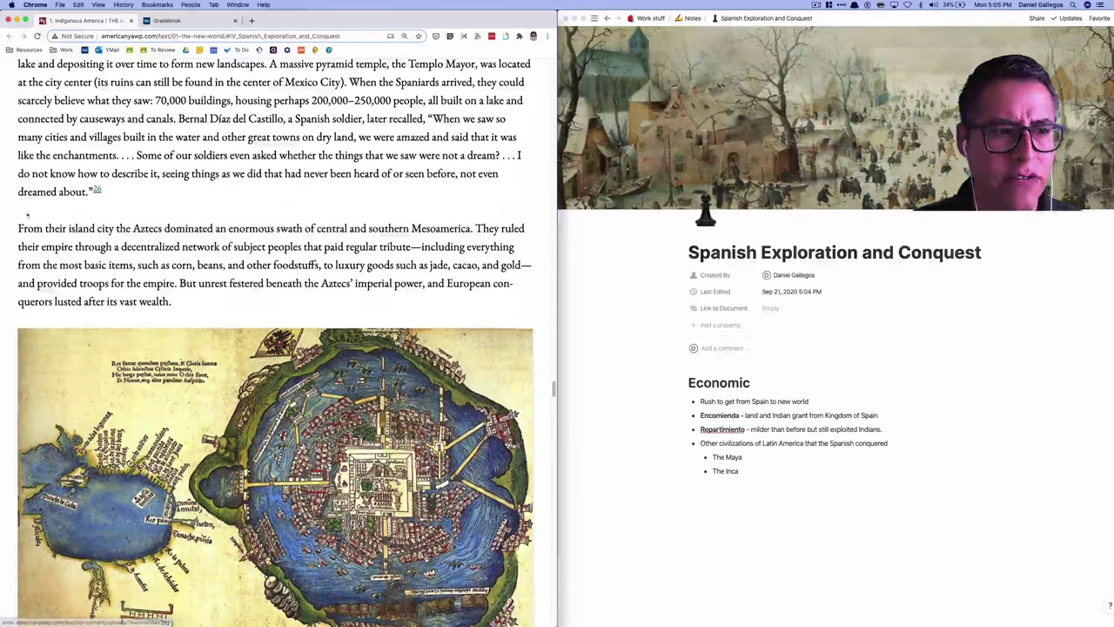
{"action": "left_click_drag", "start_coordinate": [18, 228], "coordinate": [472, 228]}
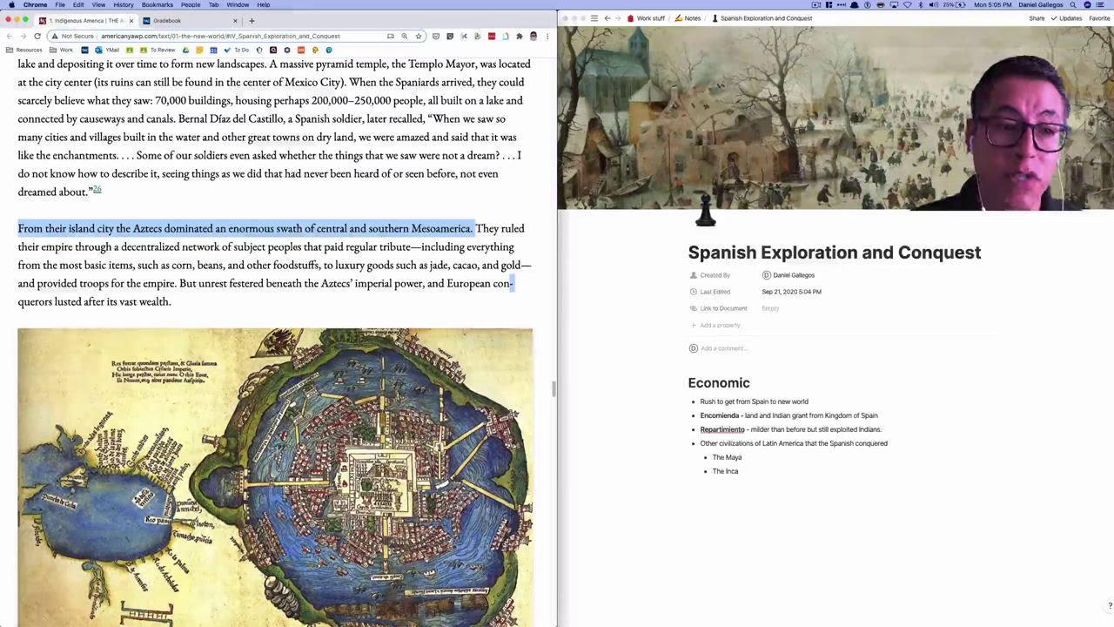
Add a top-level bullet 'Aztecs collected tributes from neighboring tribes' below The Inca, without a trailing period
{"action": "left_click", "coordinate": [750, 473]}
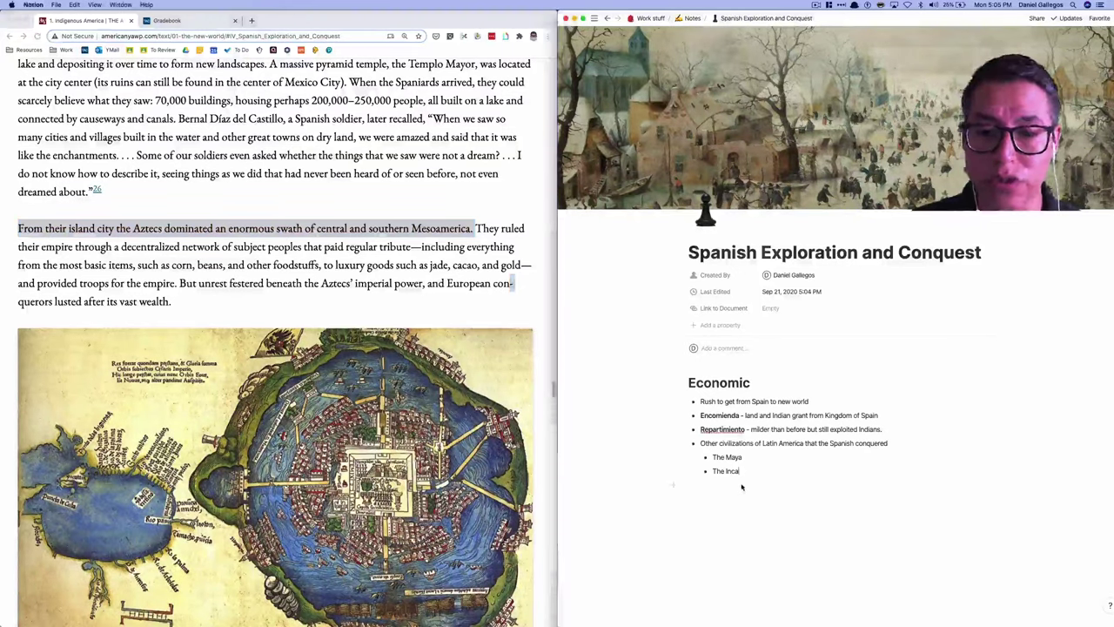
{"action": "key", "text": "Return"}
{"action": "key", "text": "BackSpace"}
{"action": "key", "text": "BackSpace"}
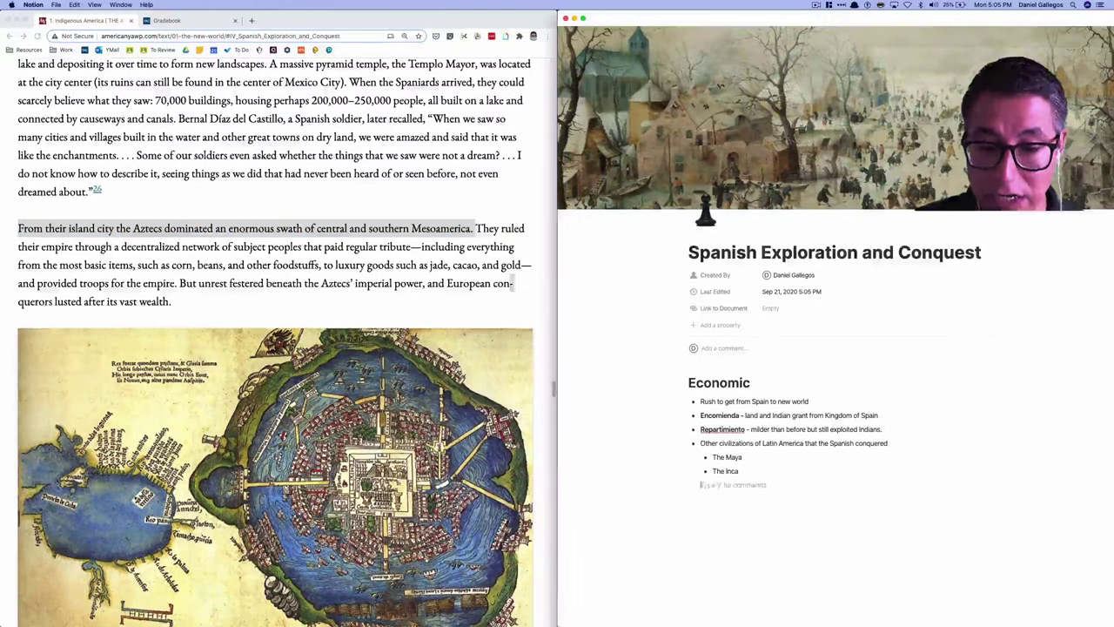
{"action": "type", "text": "- "}
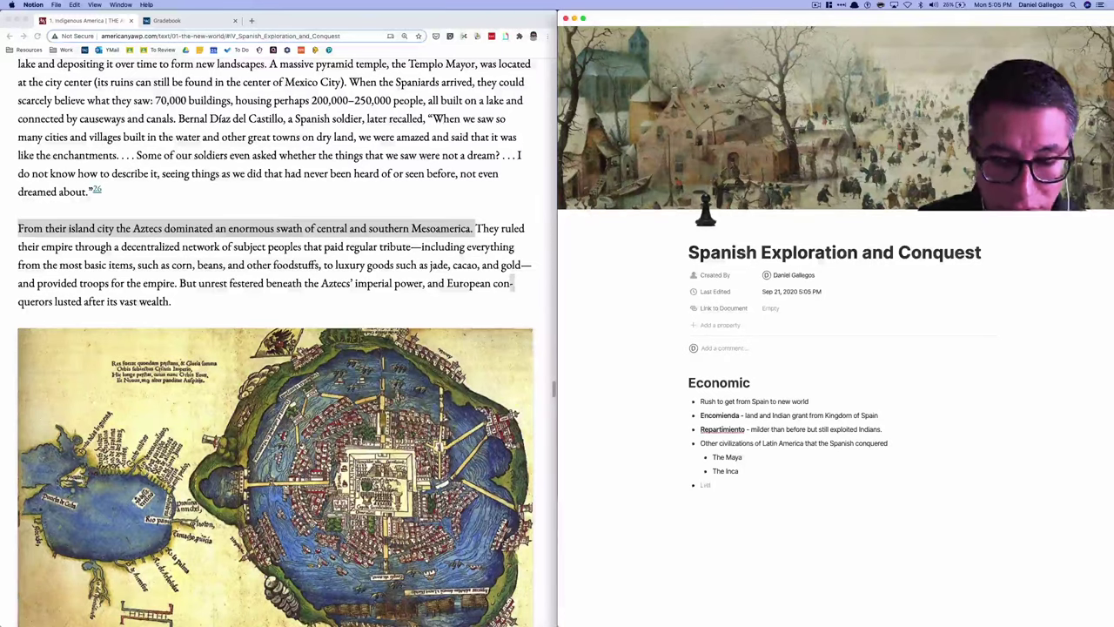
{"action": "type", "text": "Aztecs collected tributes from th"}
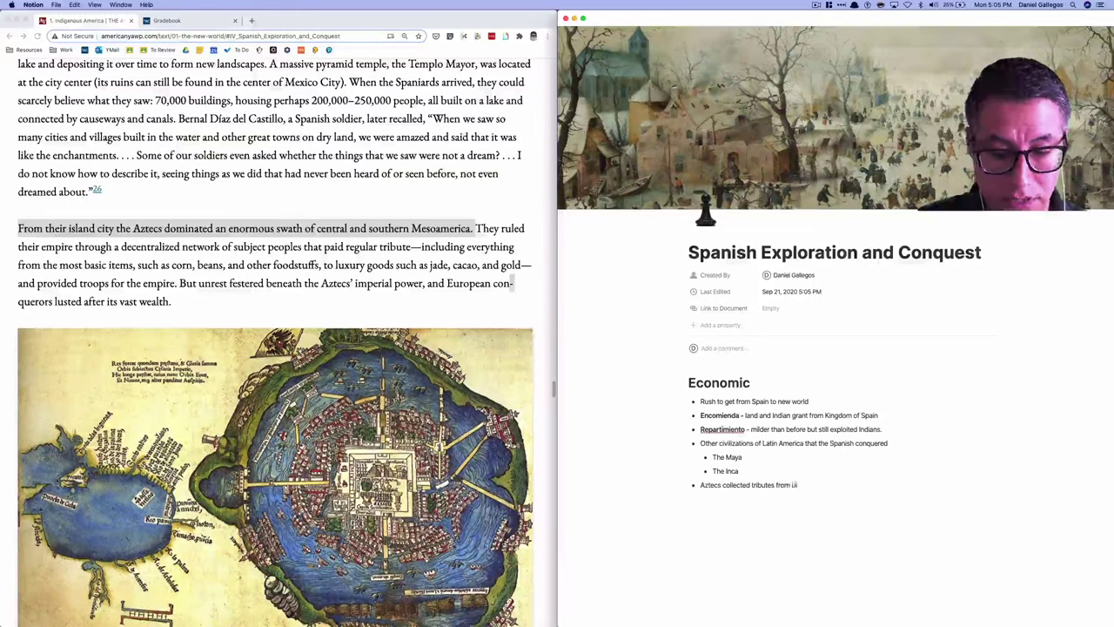
{"action": "key", "text": "BackSpace"}
{"action": "key", "text": "BackSpace"}
{"action": "type", "text": "neighb"}
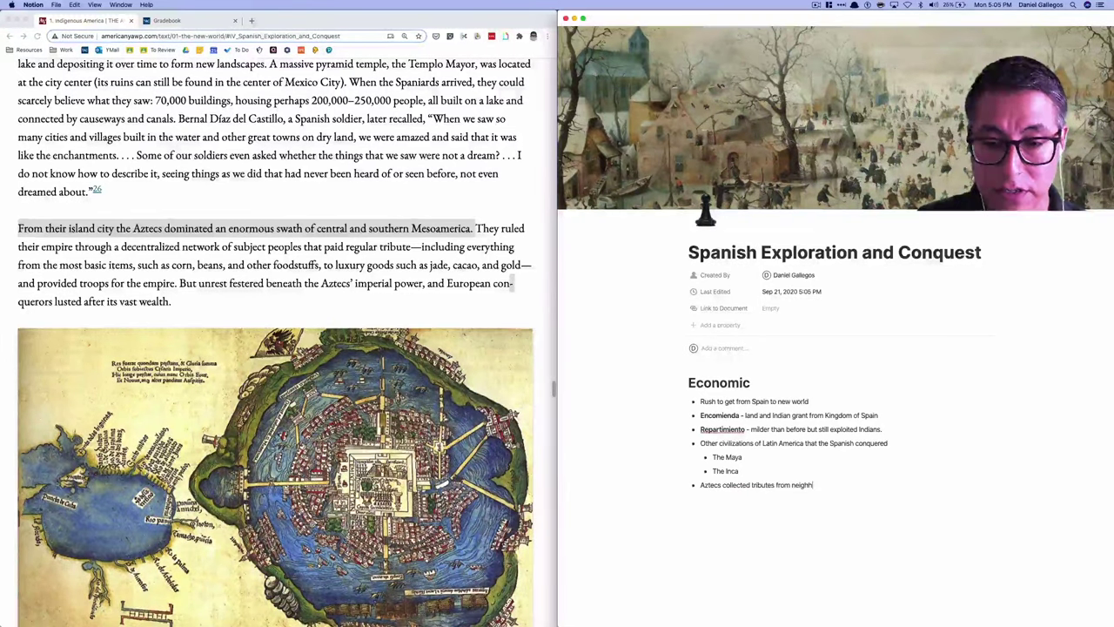
{"action": "type", "text": "oring tribes"}
{"action": "key", "text": "BackSpace"}
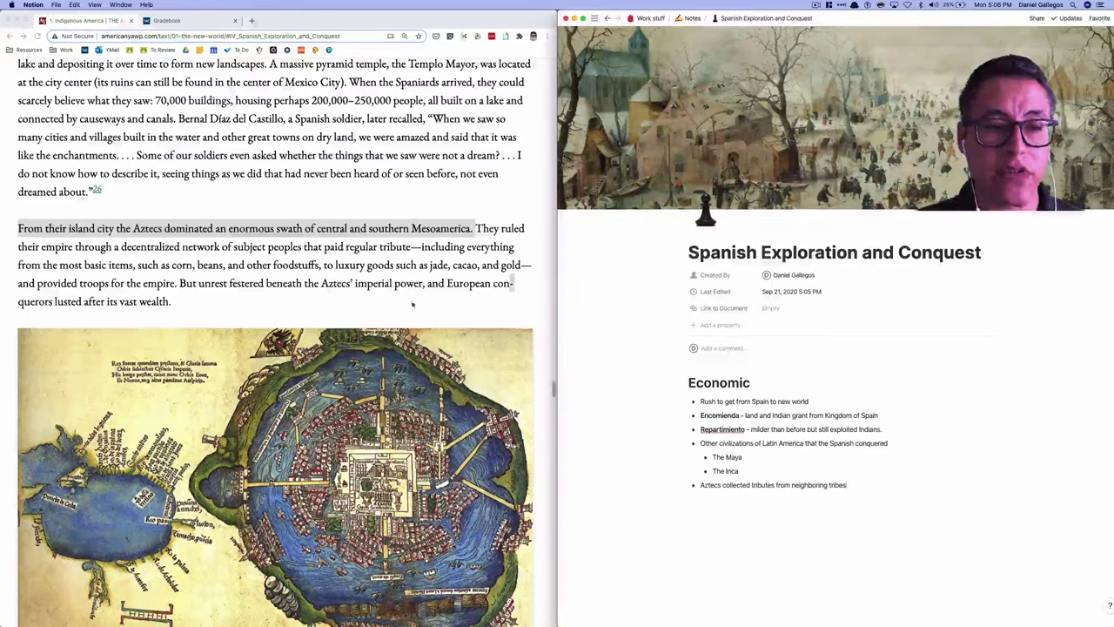
{"action": "scroll", "coordinate": [430, 272], "scroll_direction": "down", "scroll_amount": 10}
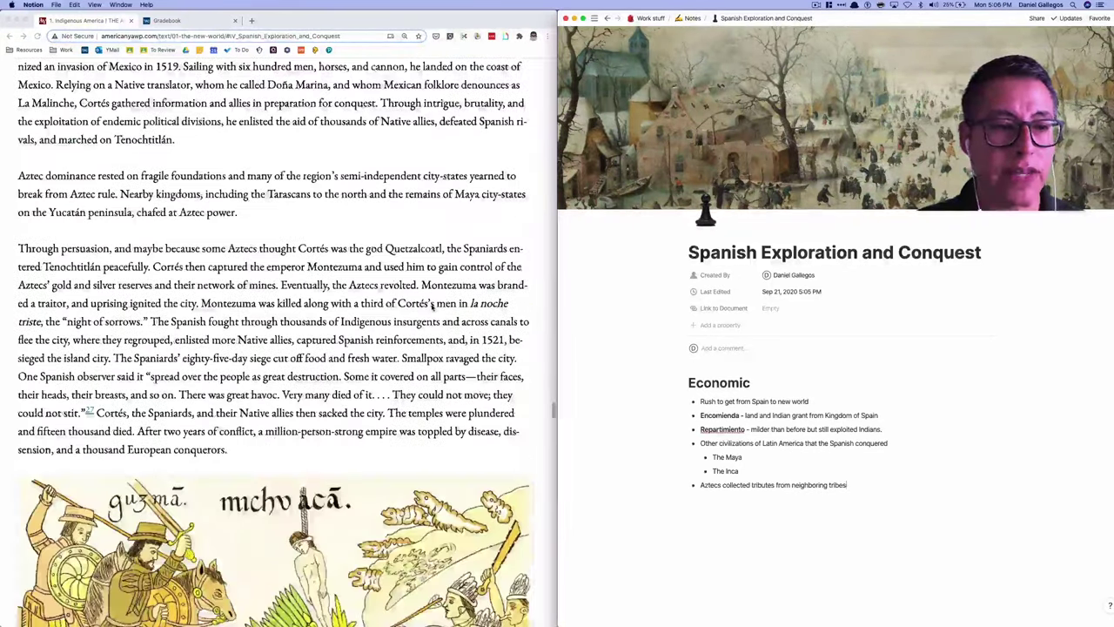
Scroll the textbook article to the Hernán Cortés paragraph and read its sentence on the 1519 invasion
{"action": "scroll", "coordinate": [431, 306], "scroll_direction": "up", "scroll_amount": 3}
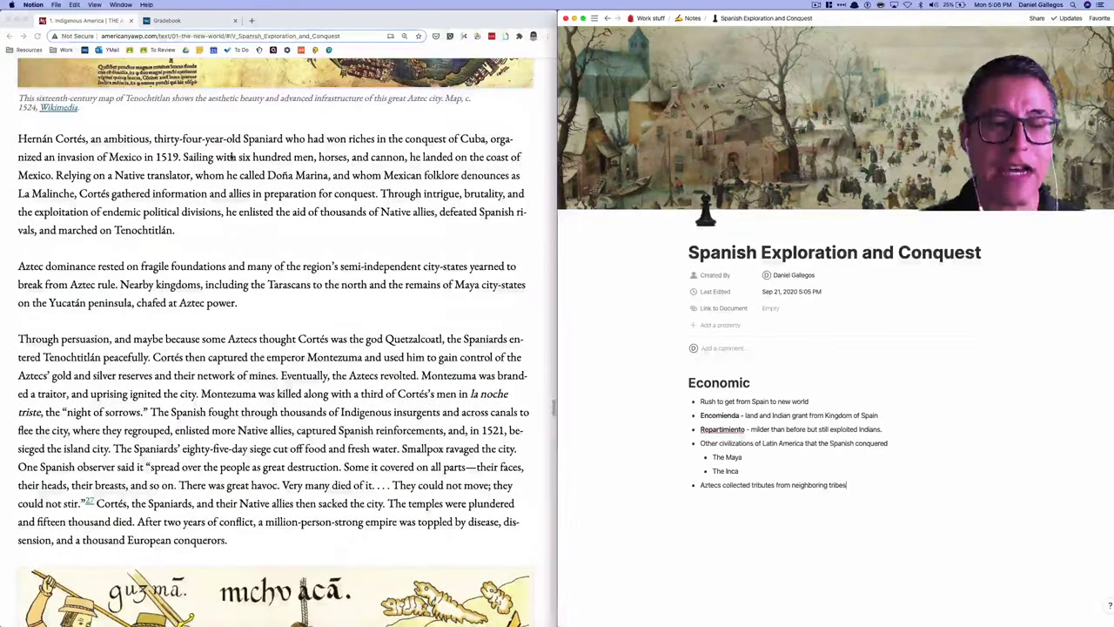
{"action": "left_click", "coordinate": [390, 21]}
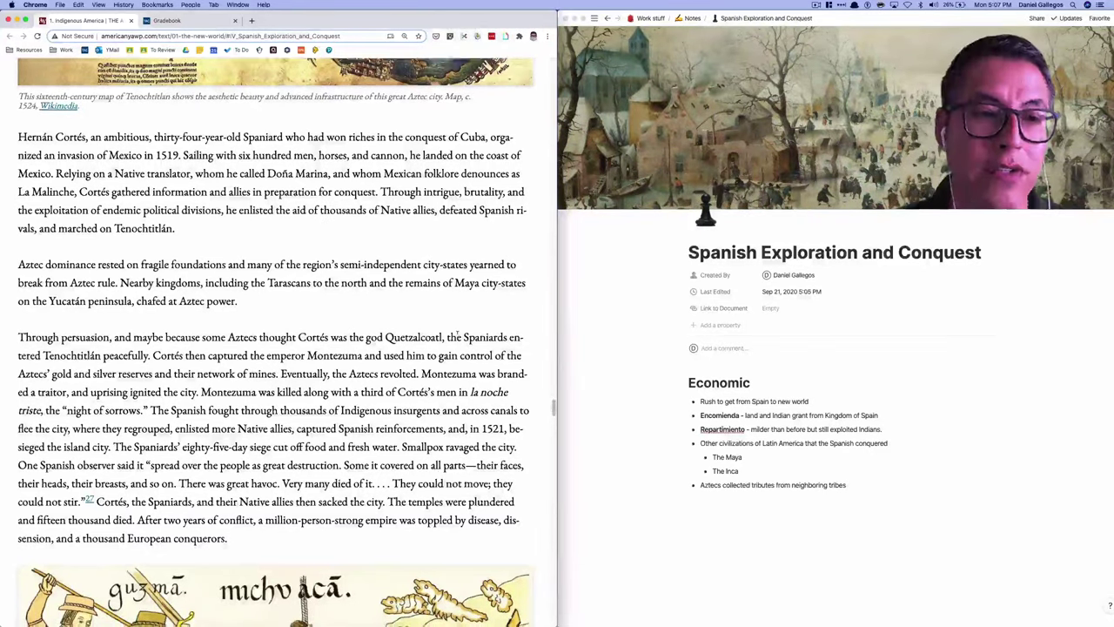
{"action": "scroll", "coordinate": [457, 332], "scroll_direction": "down", "scroll_amount": 2}
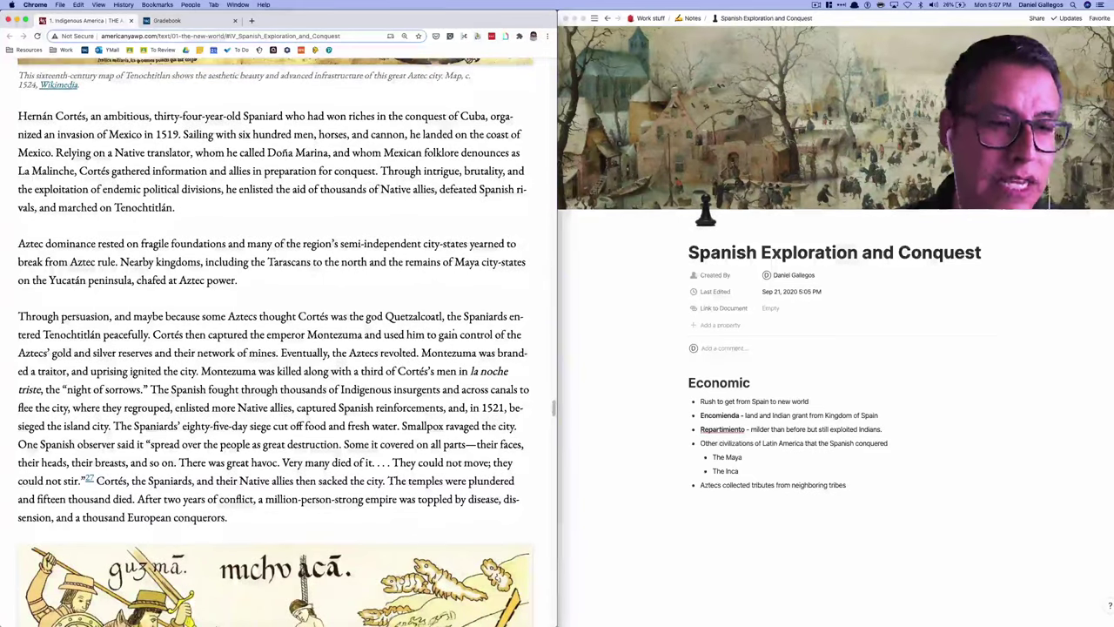
{"action": "left_click_drag", "start_coordinate": [18, 116], "coordinate": [183, 135]}
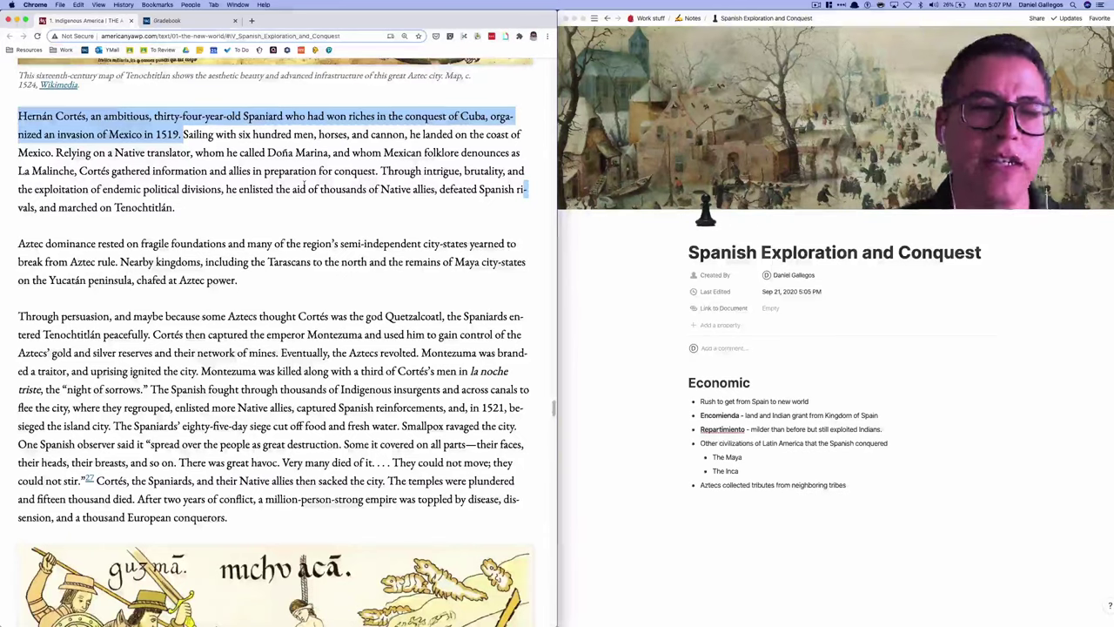
{"action": "left_click", "coordinate": [305, 185]}
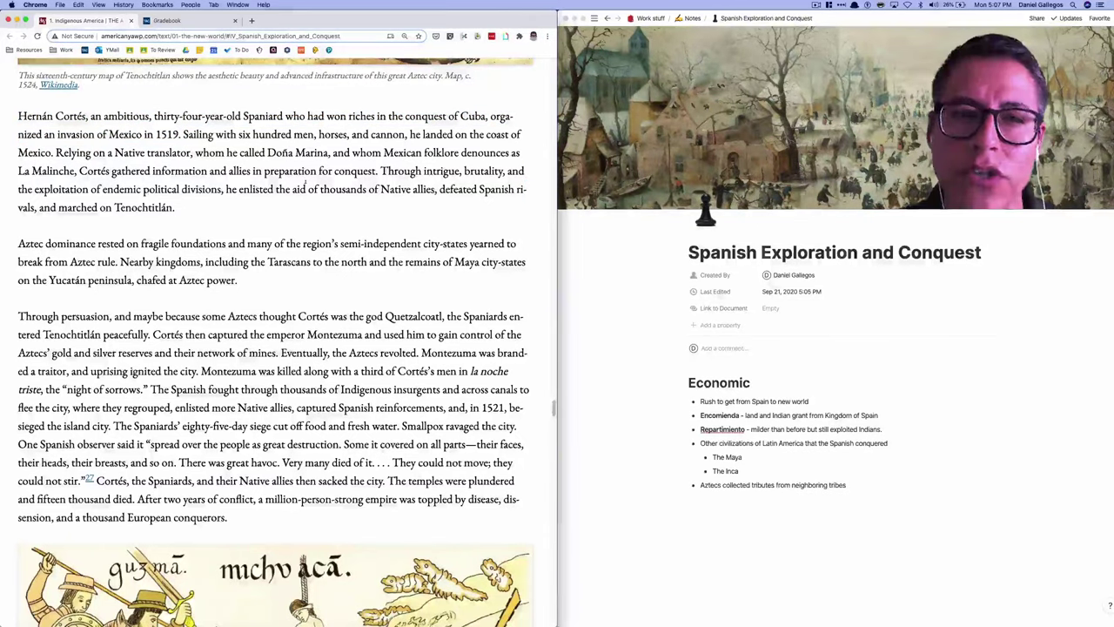